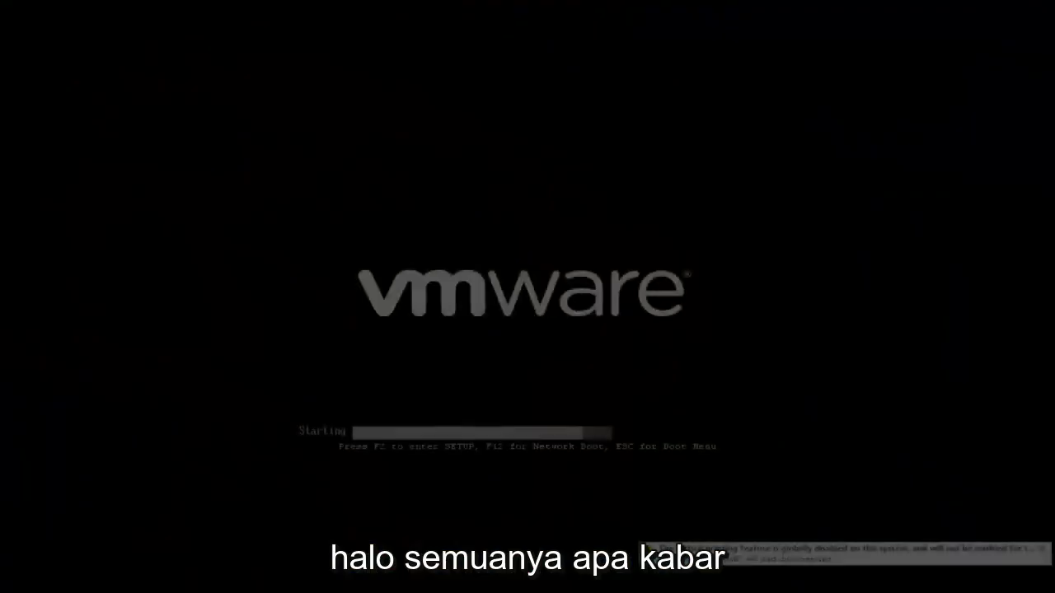
Step: Bring up the VMware Boot Menu from the POST screen with Esc
{"action": "key", "text": "Escape"}
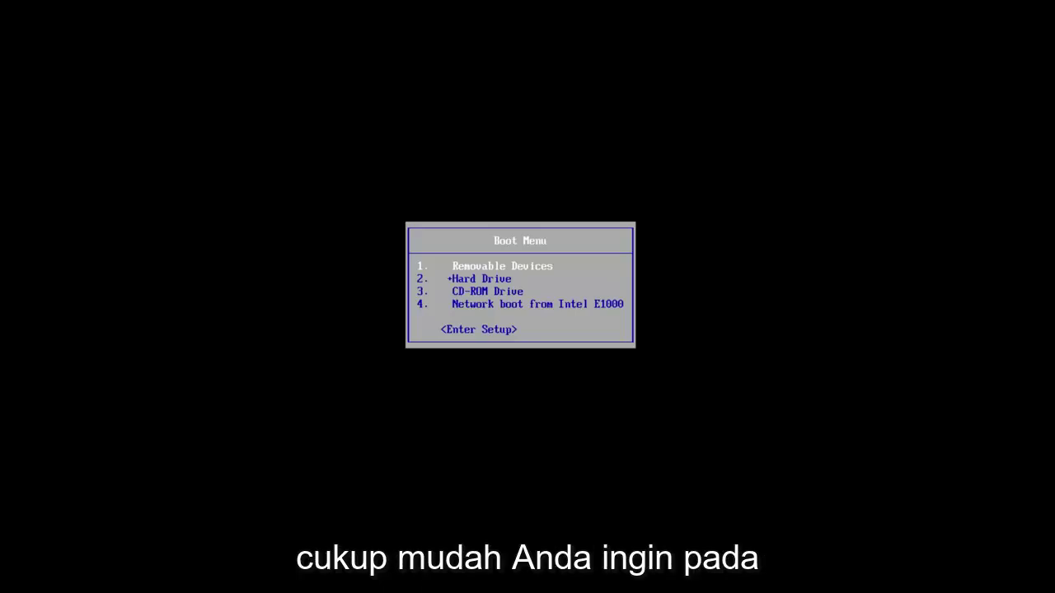
Step: Boot the virtual machine from the CD-ROM Drive into Windows 7 Setup
{"action": "key", "text": "Down"}
{"action": "key", "text": "Down"}
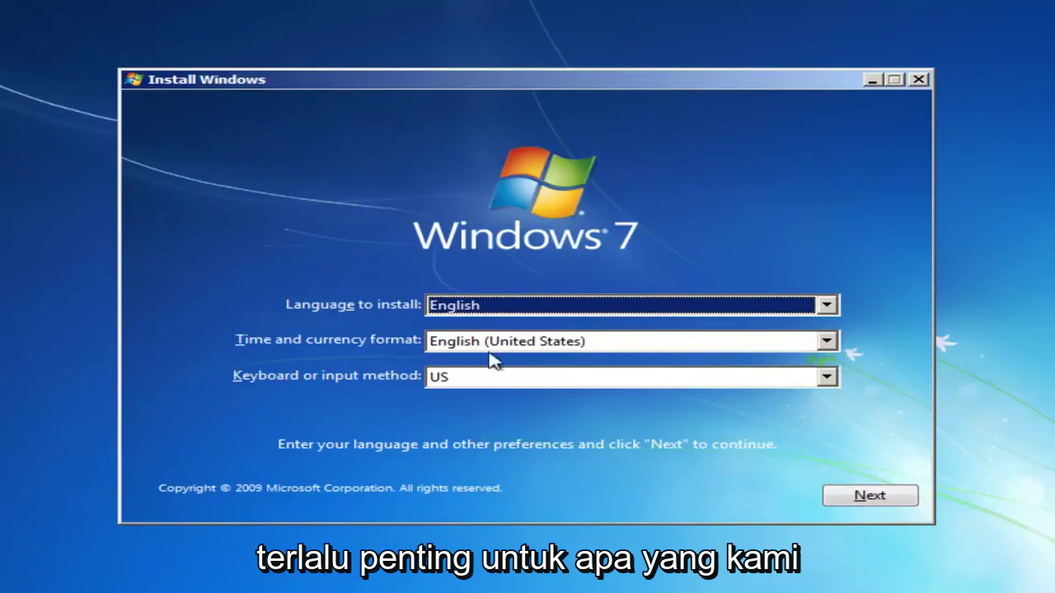
Step: Accept English language, US time format and US keyboard settings in Windows 7 Setup
{"action": "left_click", "coordinate": [869, 496]}
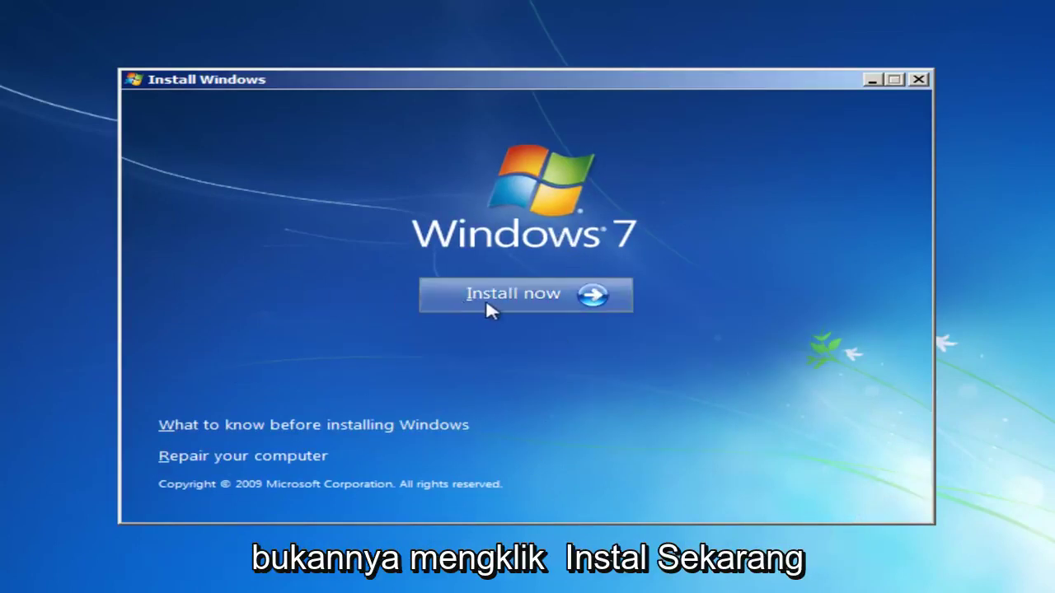
Step: Choose Repair your computer with 'Use recovery tools' and select the Windows 7 installation on C:
{"action": "left_click", "coordinate": [210, 458]}
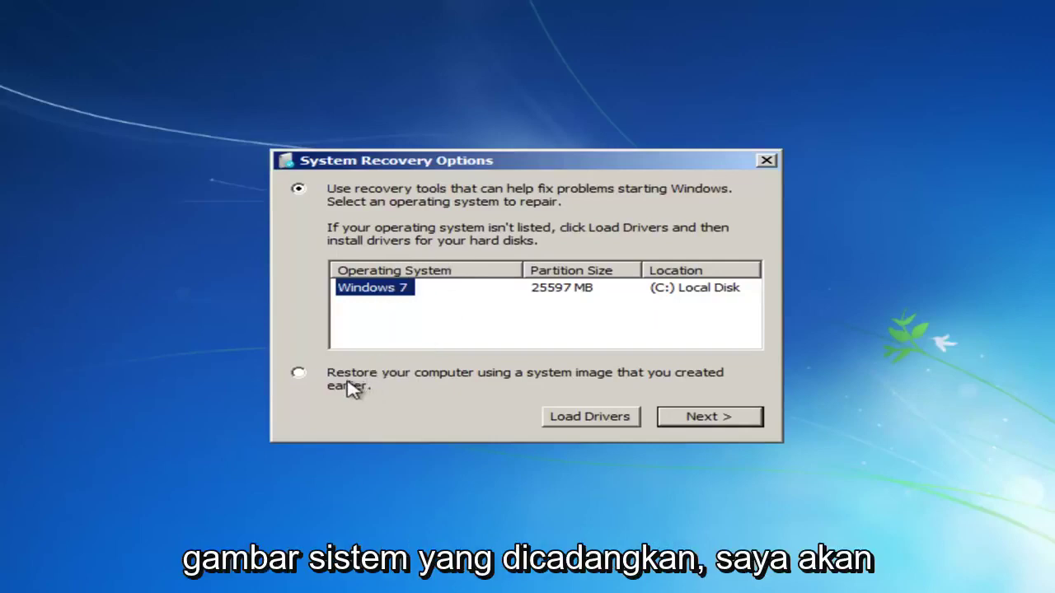
{"action": "left_click", "coordinate": [296, 372]}
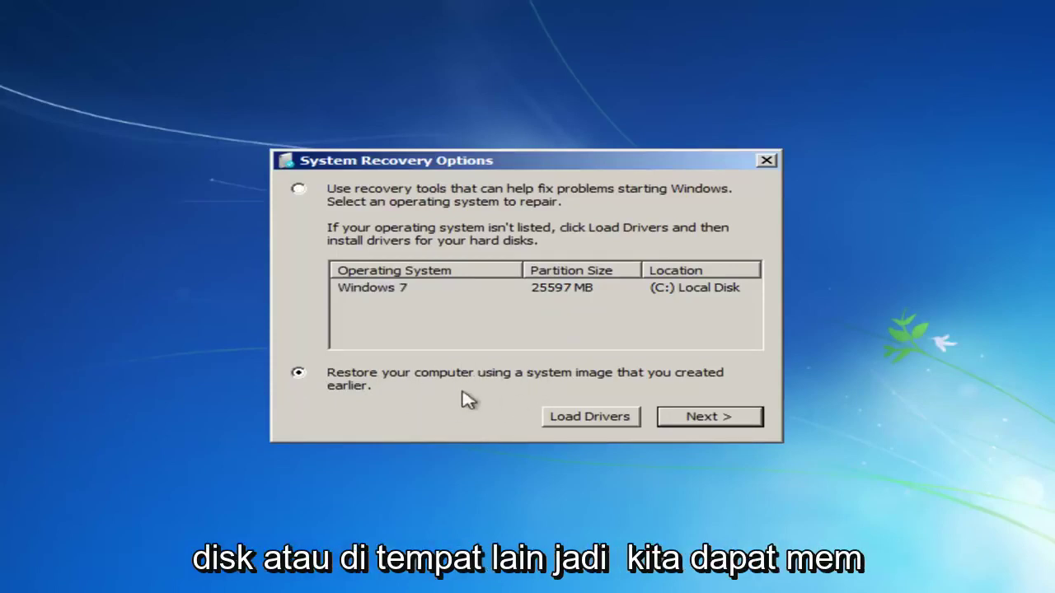
{"action": "left_click", "coordinate": [299, 188]}
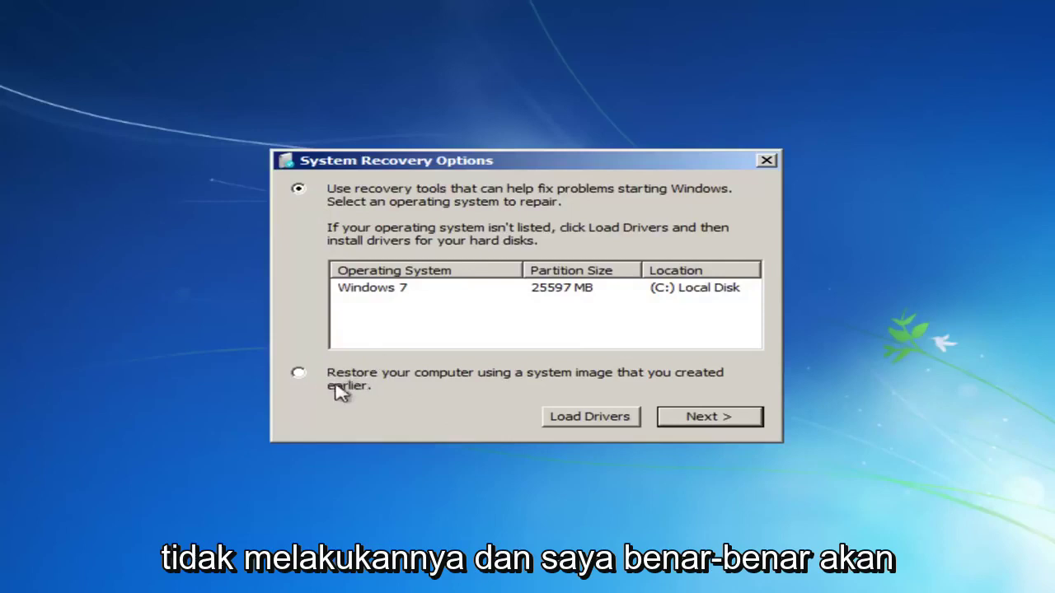
{"action": "left_click", "coordinate": [362, 290]}
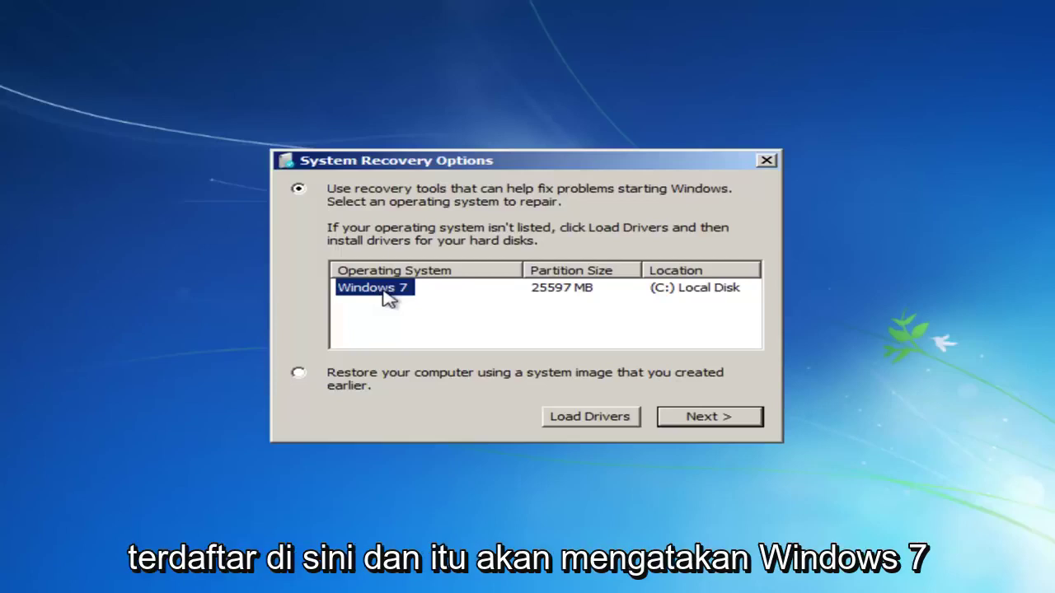
{"action": "left_click", "coordinate": [710, 420]}
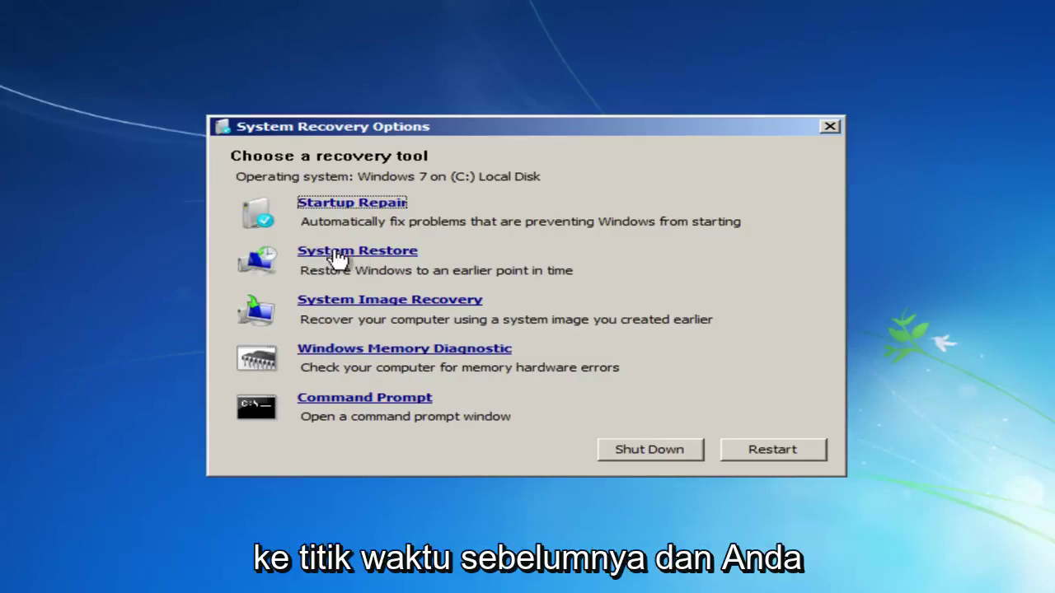
Step: Review the 10/28/2017 'Installed VMware Tools' restore point in System Restore, then back out
{"action": "left_click", "coordinate": [338, 252]}
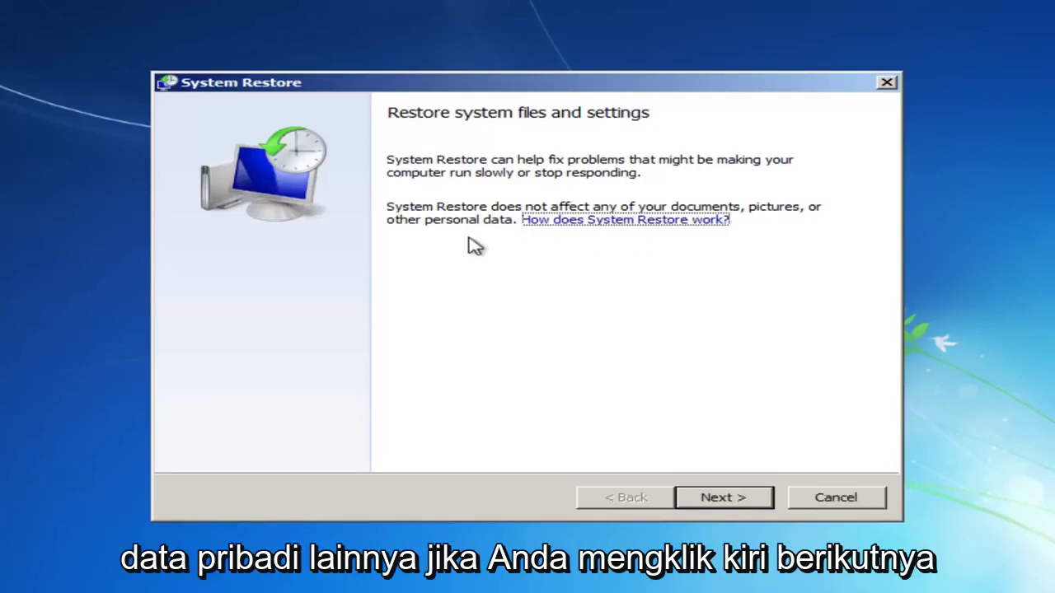
{"action": "left_click", "coordinate": [692, 501]}
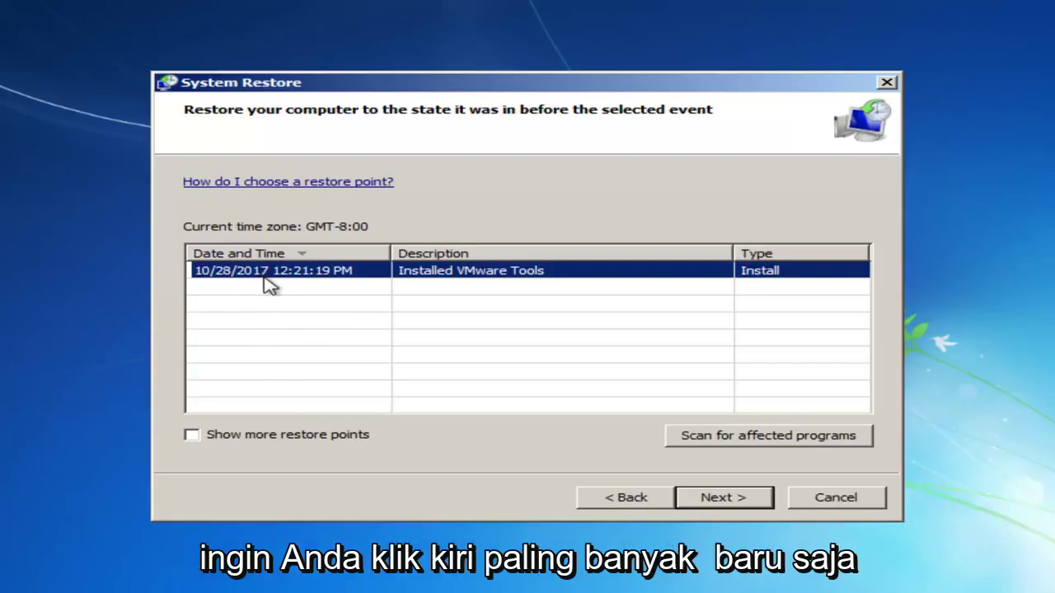
{"action": "left_click", "coordinate": [710, 499]}
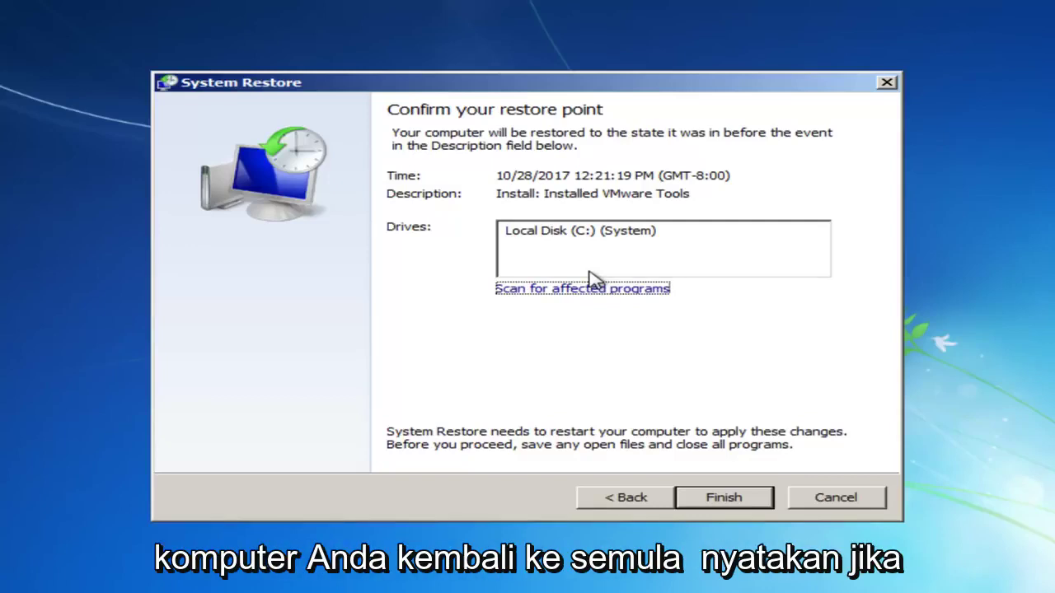
{"action": "left_click", "coordinate": [622, 511]}
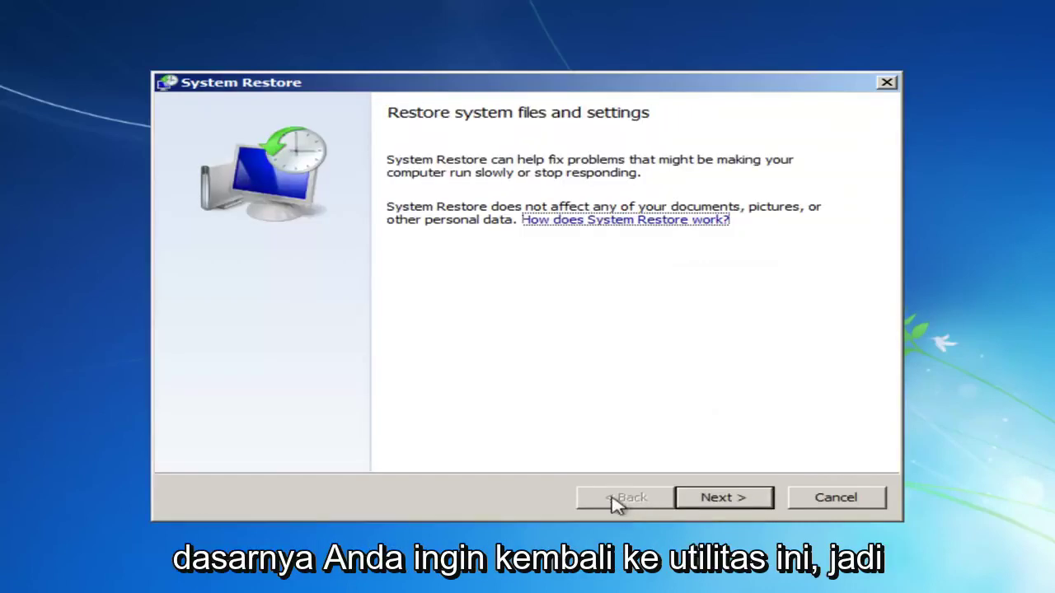
Step: Cancel System Restore without restoring, returning to the recovery tools list
{"action": "left_click", "coordinate": [873, 511]}
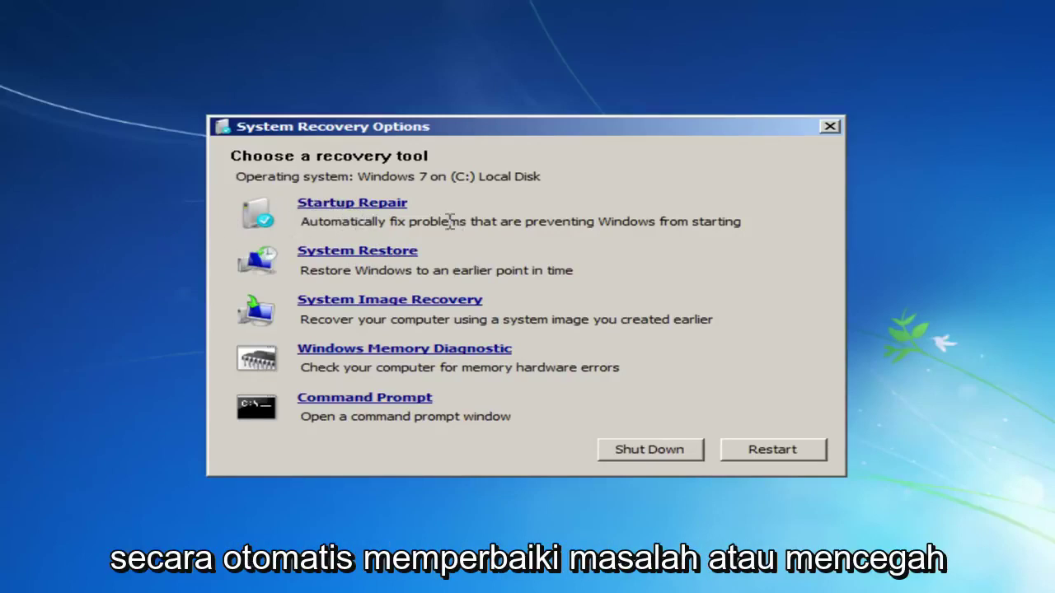
Step: Run Startup Repair, which detects no problem, then cancel back to the tool list
{"action": "left_click", "coordinate": [379, 206]}
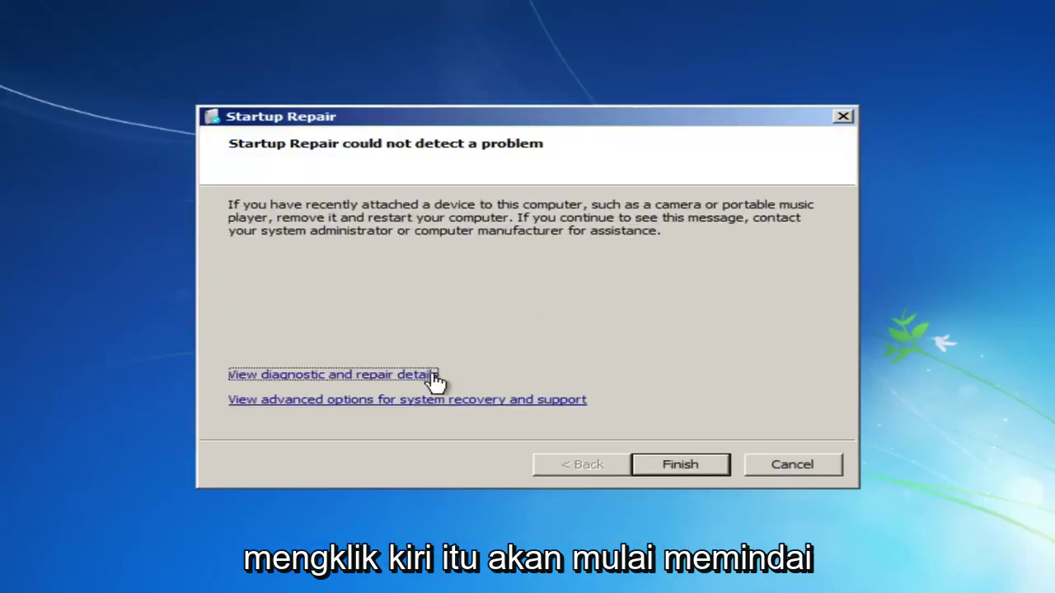
{"action": "left_click", "coordinate": [427, 374]}
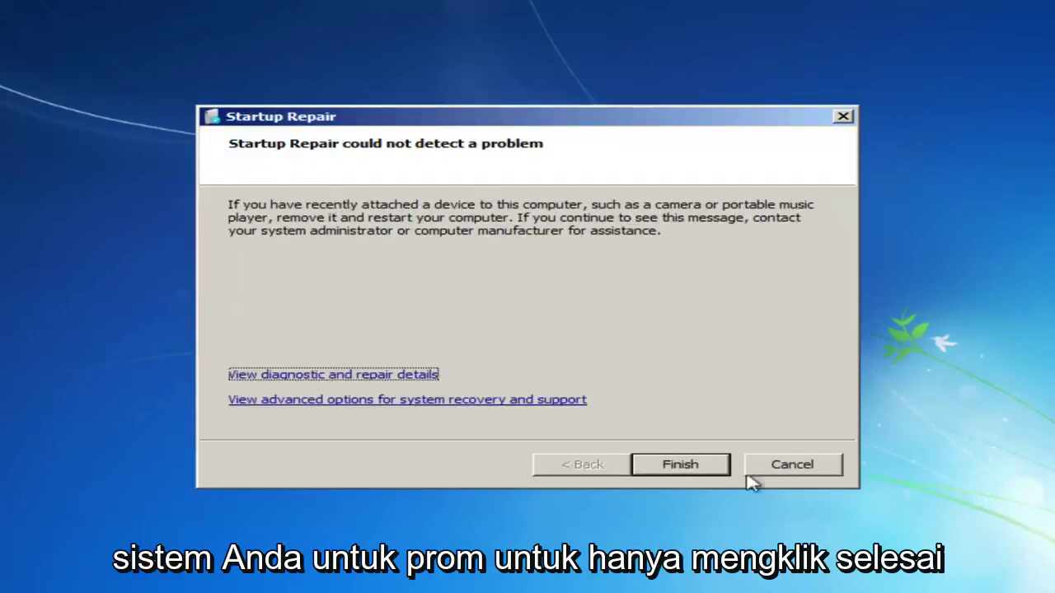
{"action": "left_click", "coordinate": [783, 466]}
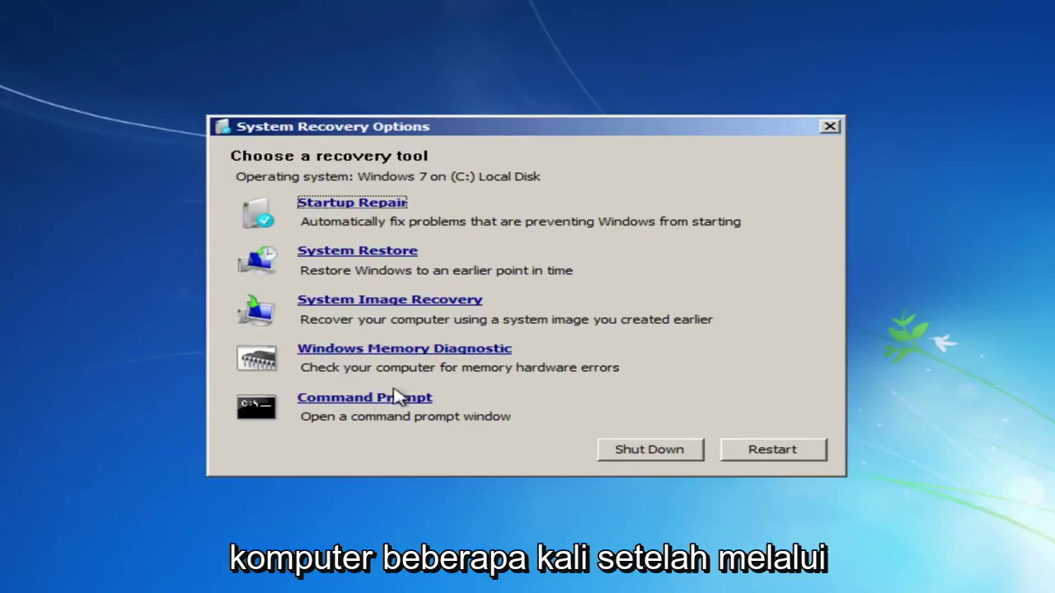
Step: Open Command Prompt and enter chkdsk C: /f without running it yet
{"action": "left_click", "coordinate": [336, 402]}
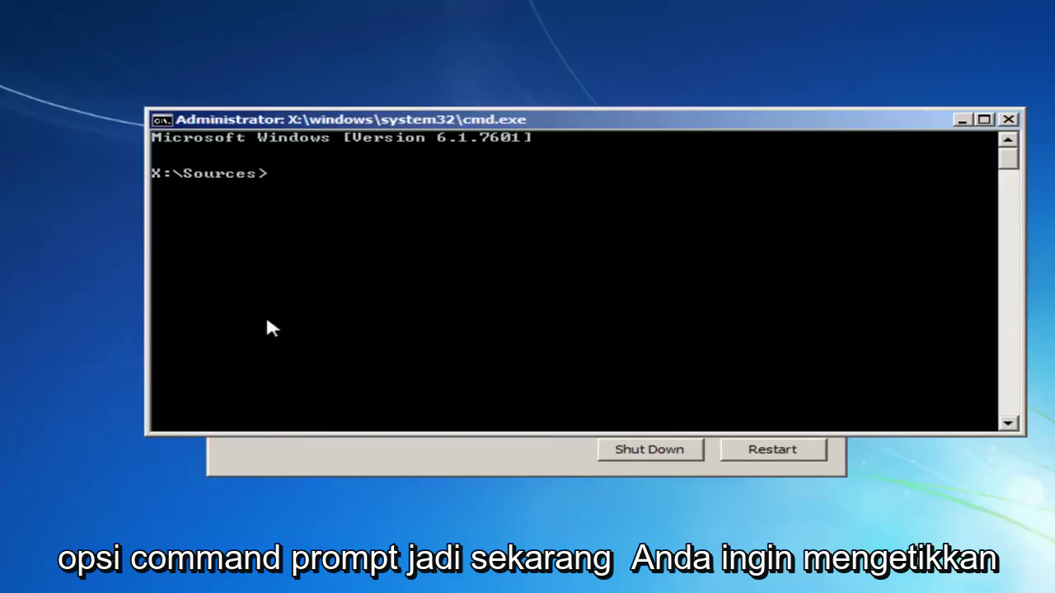
{"action": "type", "text": "chkdsk"}
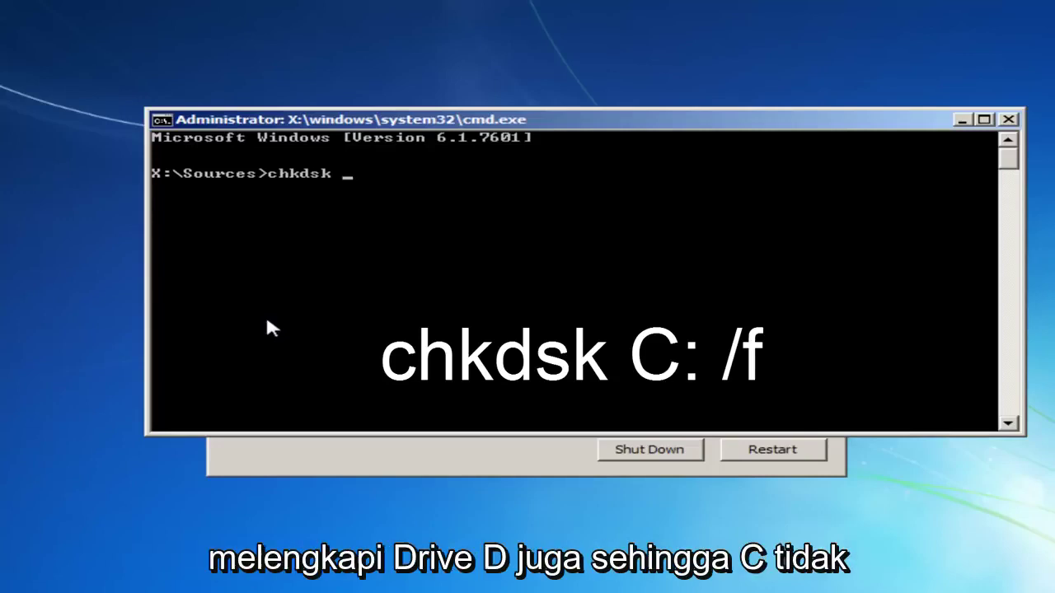
{"action": "type", "text": "C"}
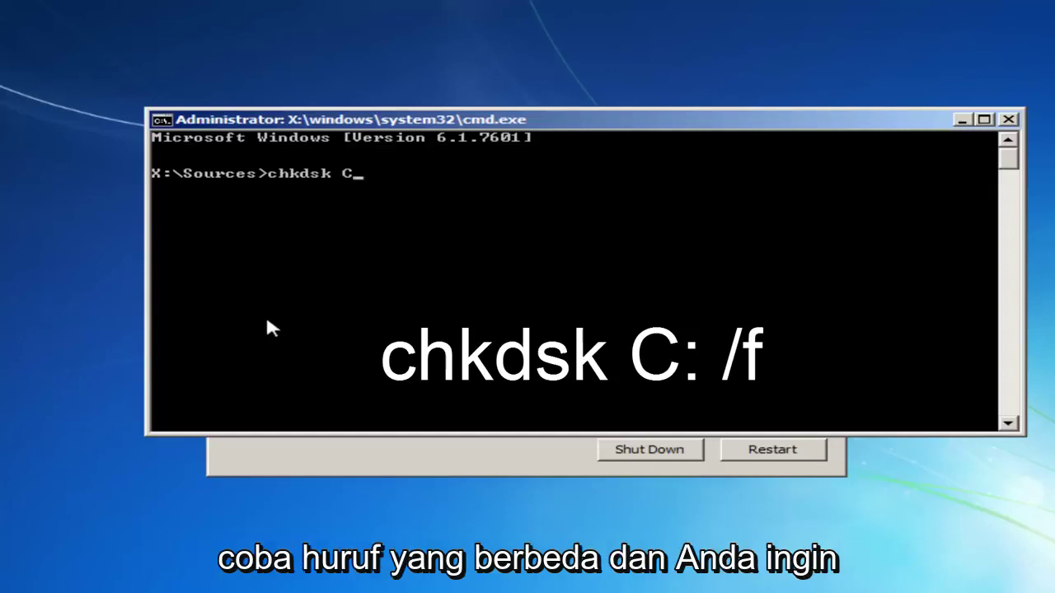
{"action": "type", "text": ":"}
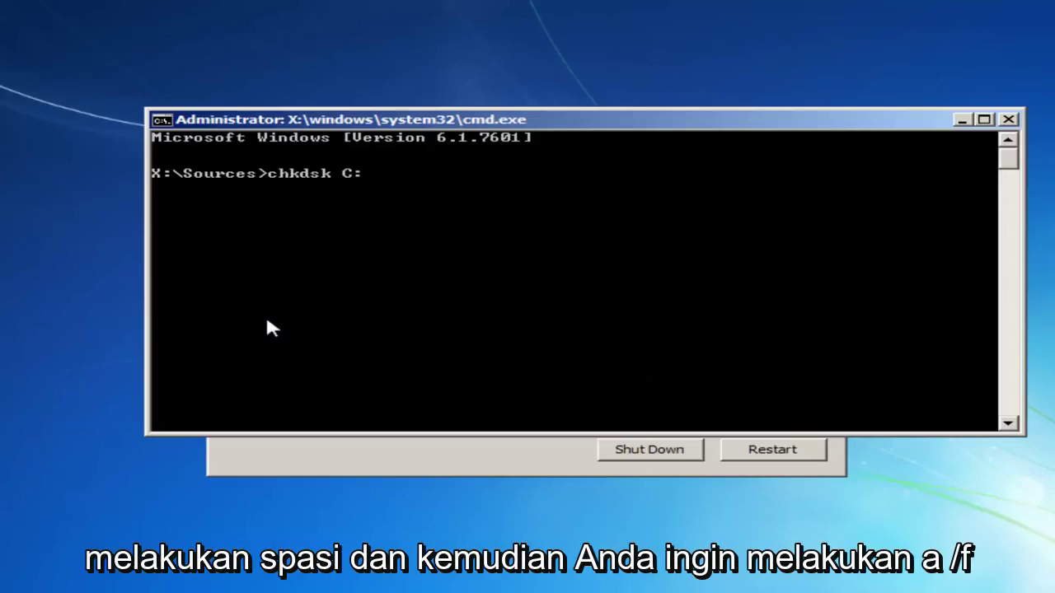
{"action": "type", "text": " /f"}
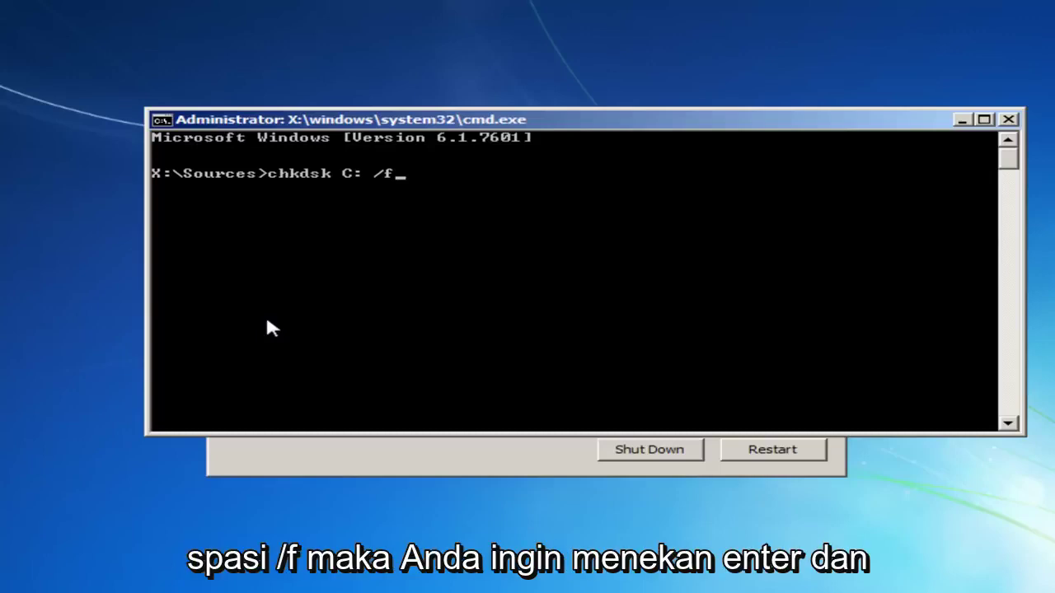
Step: Run chkdsk C: /f and let it finish correcting the file-system errors
{"action": "key", "text": "Return"}
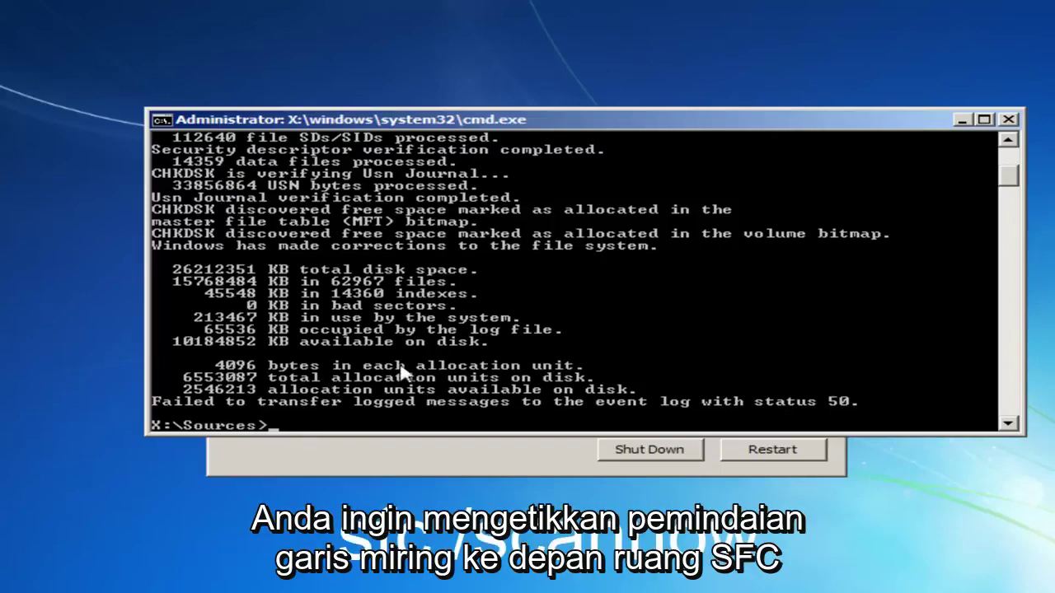
Step: Run sfc /scannow and review its message that a pending repair needs a reboot
{"action": "type", "text": "sfc "}
{"action": "type", "text": "/sc"}
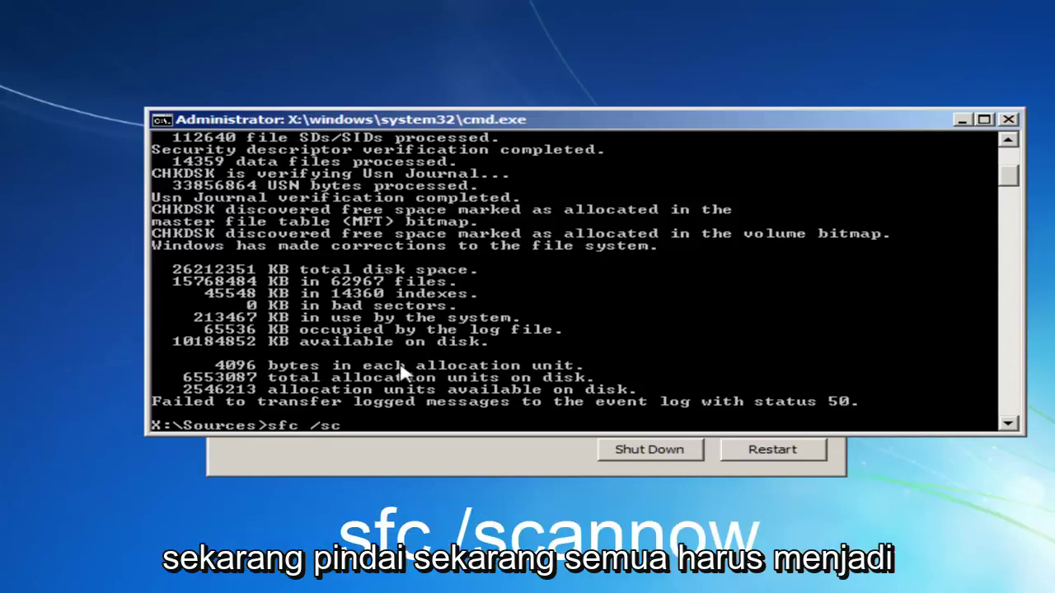
{"action": "type", "text": "annow"}
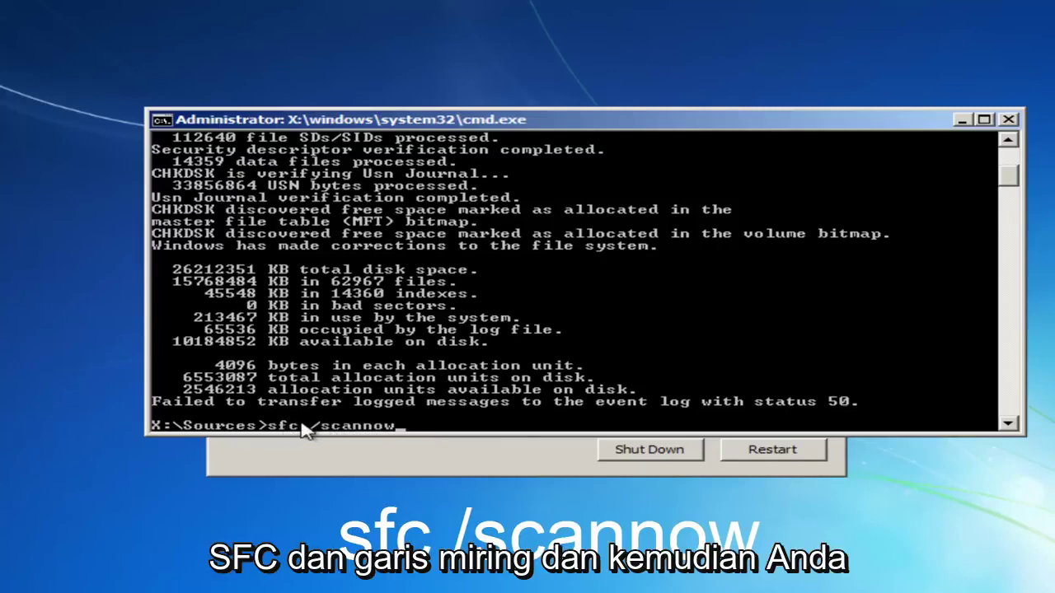
{"action": "key", "text": "Return"}
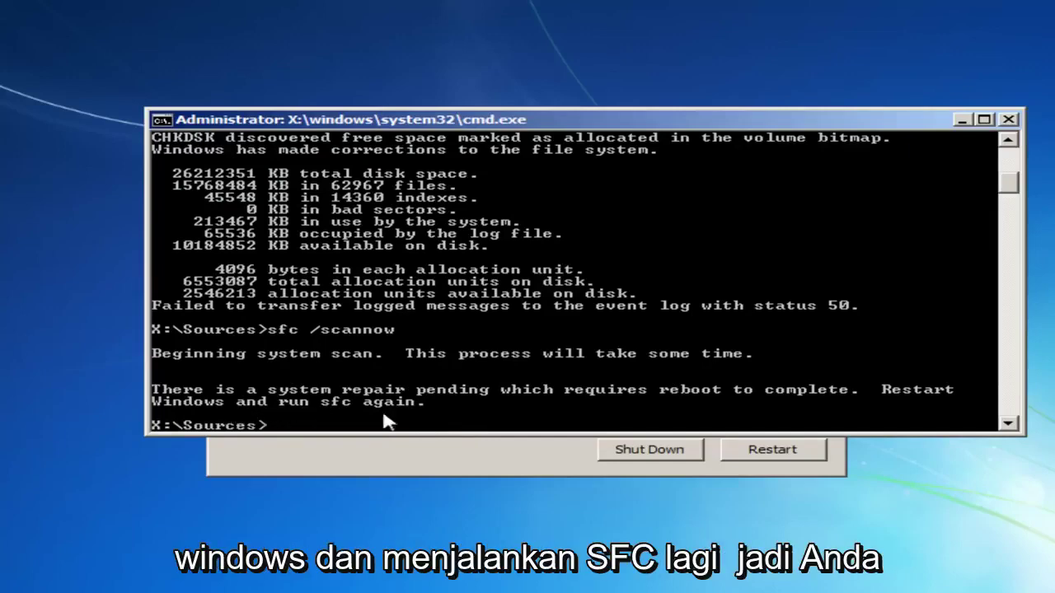
{"action": "scroll", "coordinate": [687, 309], "scroll_direction": "down", "scroll_amount": 5}
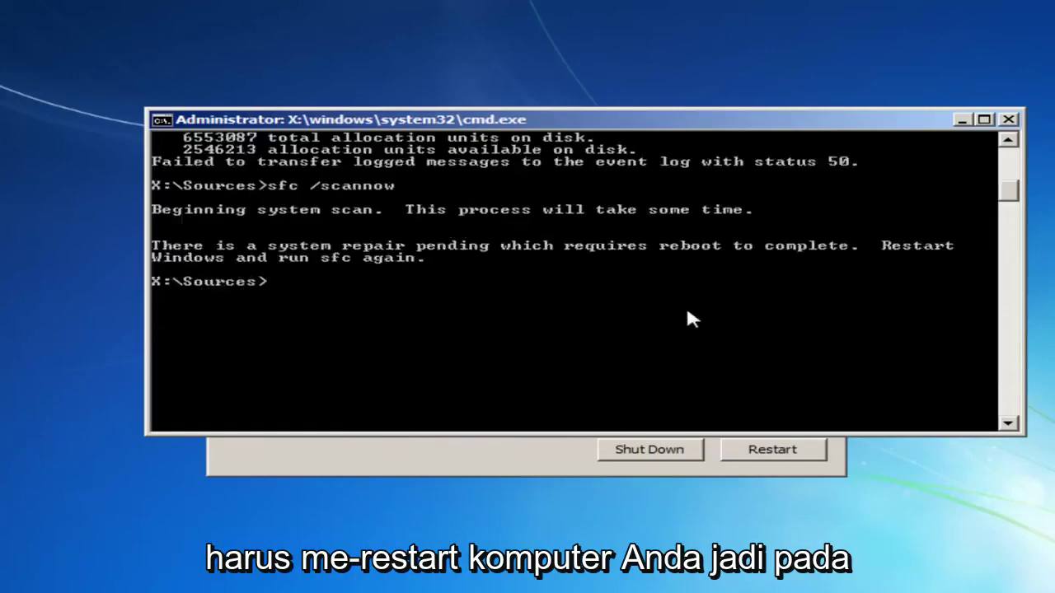
{"action": "scroll", "coordinate": [687, 309], "scroll_direction": "down", "scroll_amount": 1}
{"action": "scroll", "coordinate": [687, 309], "scroll_direction": "up", "scroll_amount": 7}
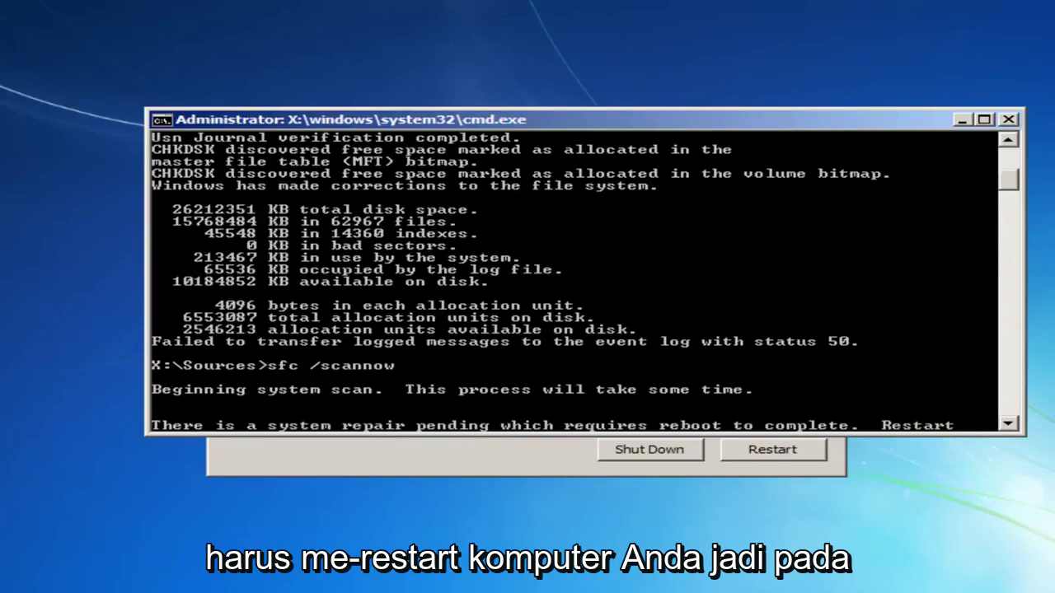
Step: Close the recovery cmd.exe window and restart into the normal Windows 7 desktop
{"action": "left_click", "coordinate": [1009, 121]}
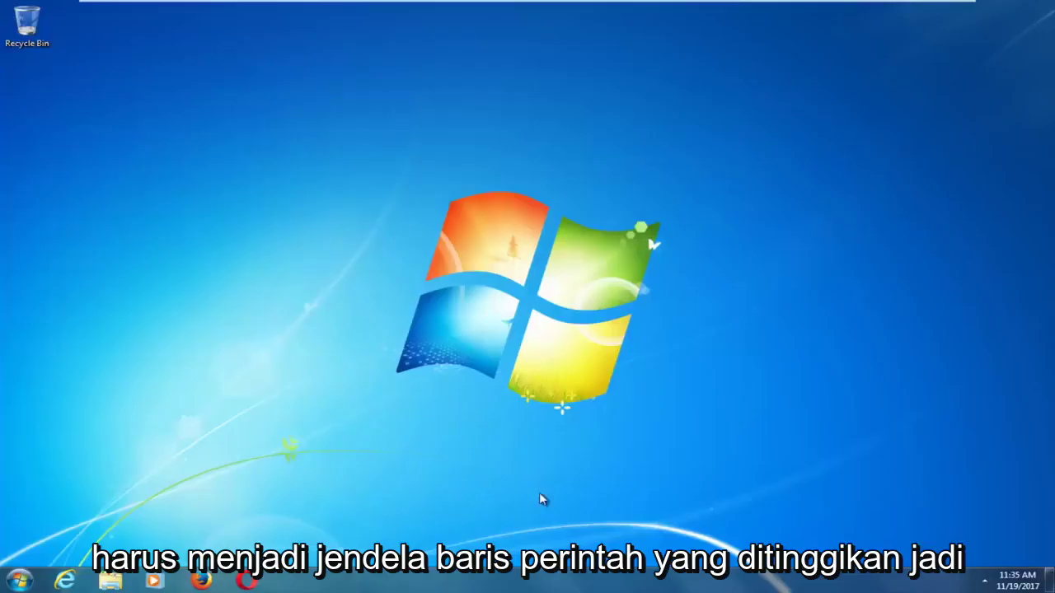
Step: Search Start for 'command prompt' and run Command Prompt as administrator
{"action": "left_click", "coordinate": [18, 581]}
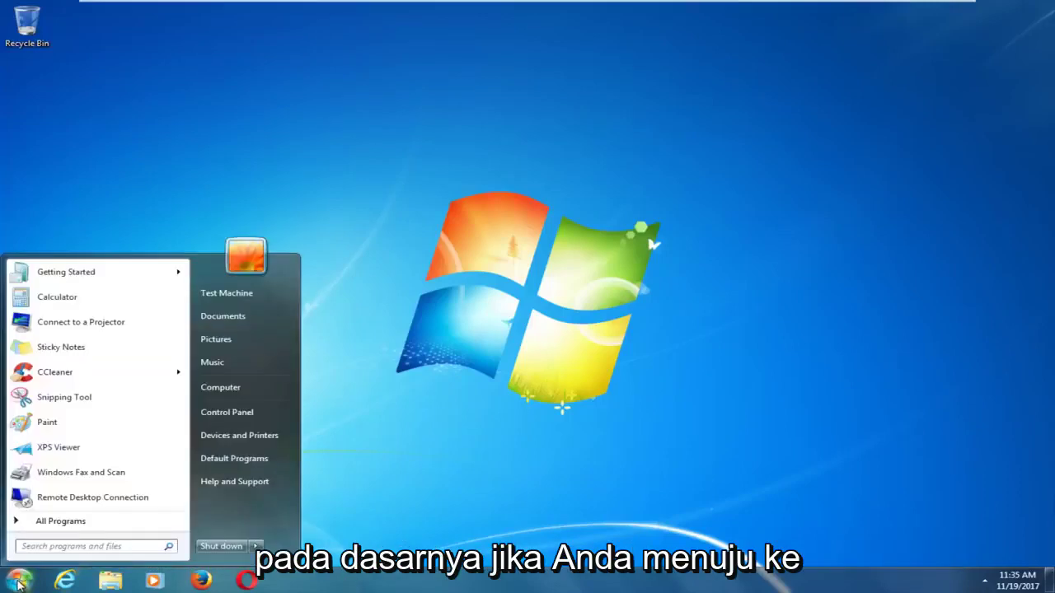
{"action": "type", "text": "command prompt"}
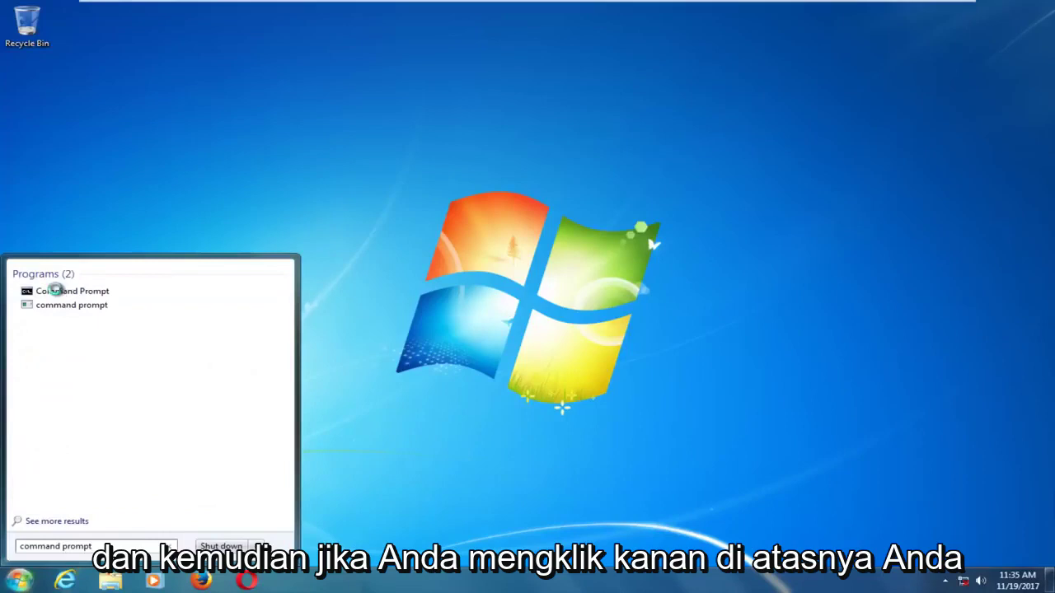
{"action": "right_click", "coordinate": [56, 291]}
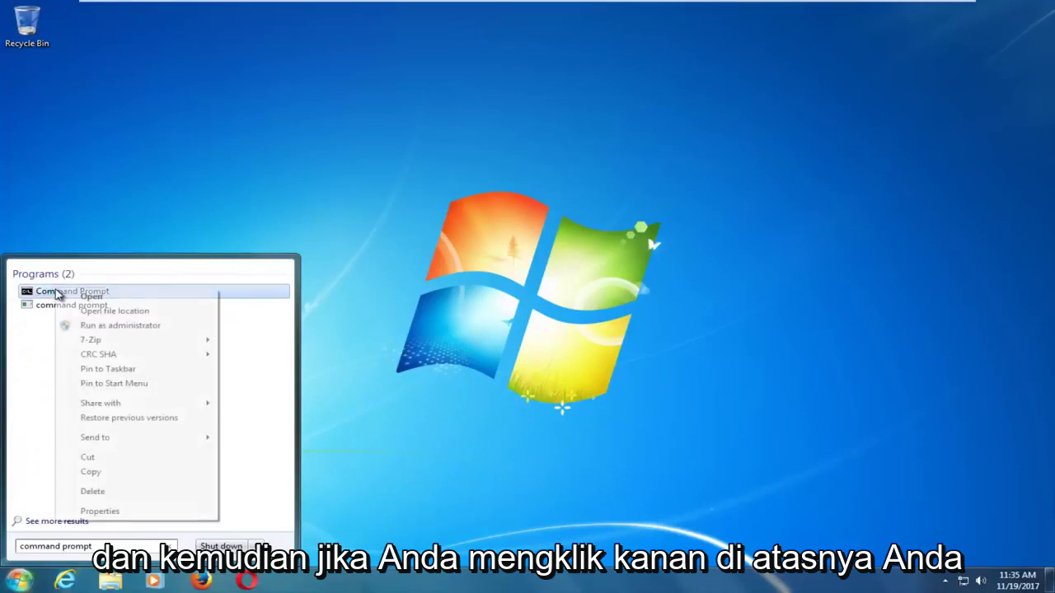
{"action": "left_click", "coordinate": [91, 326]}
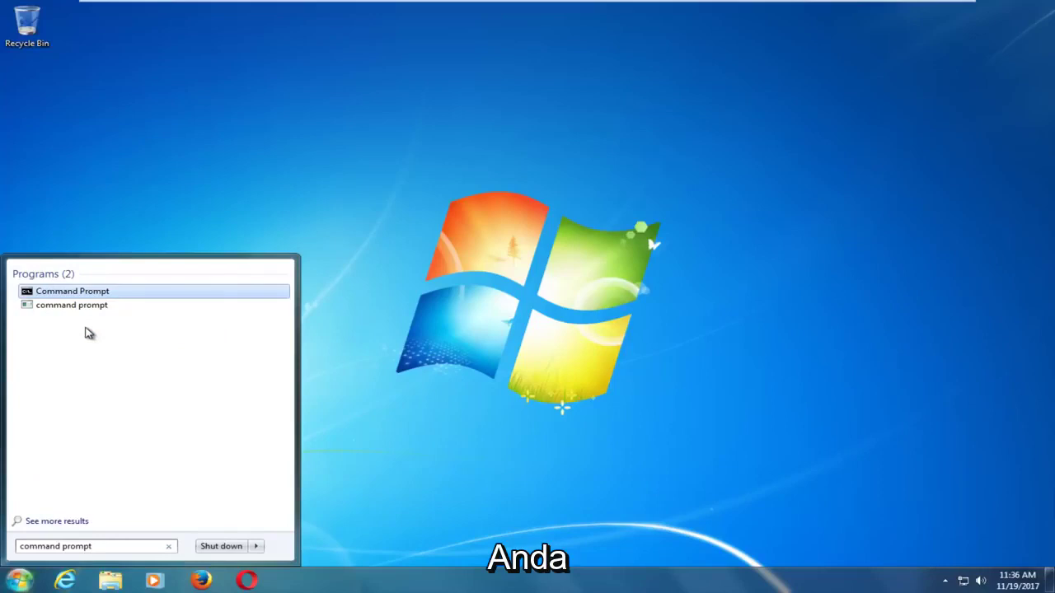
{"action": "key", "text": "ctrl+shift+Return"}
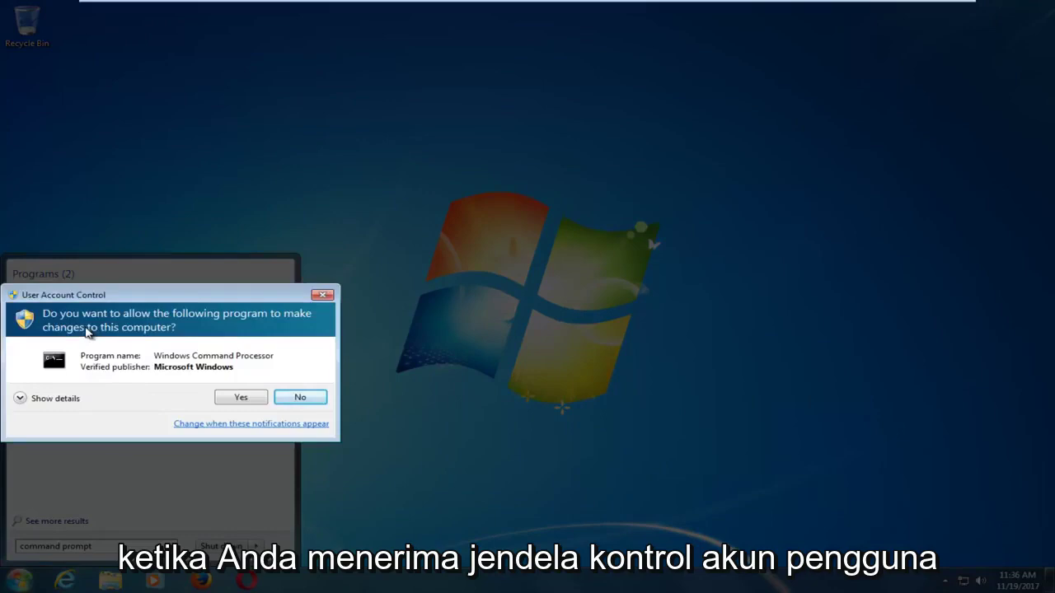
Step: Approve the UAC prompt and run 'sfc /scannow' in the elevated Command Prompt
{"action": "left_click", "coordinate": [237, 399]}
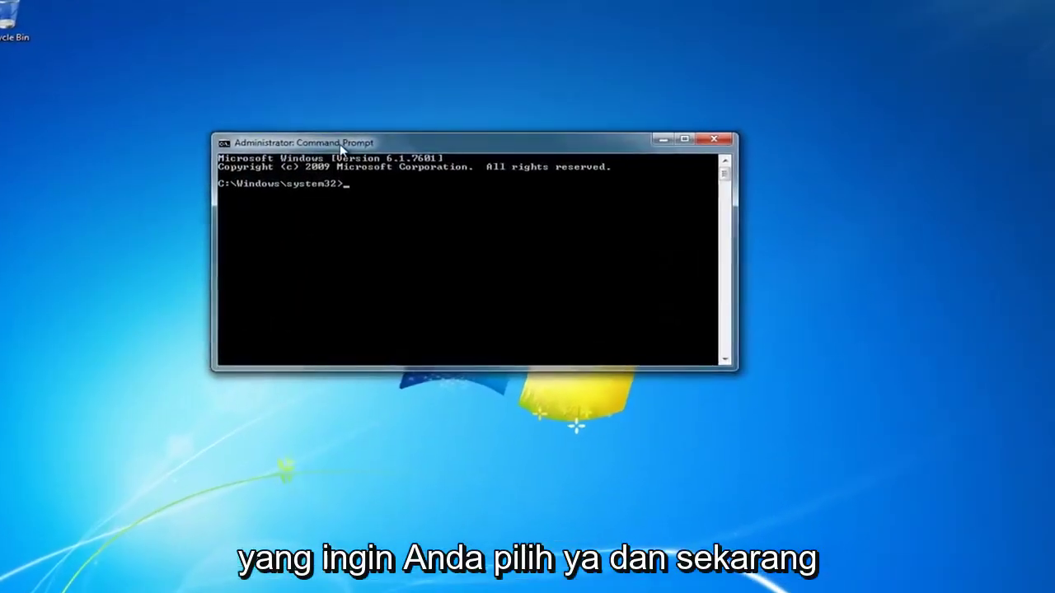
{"action": "type", "text": "sfc"}
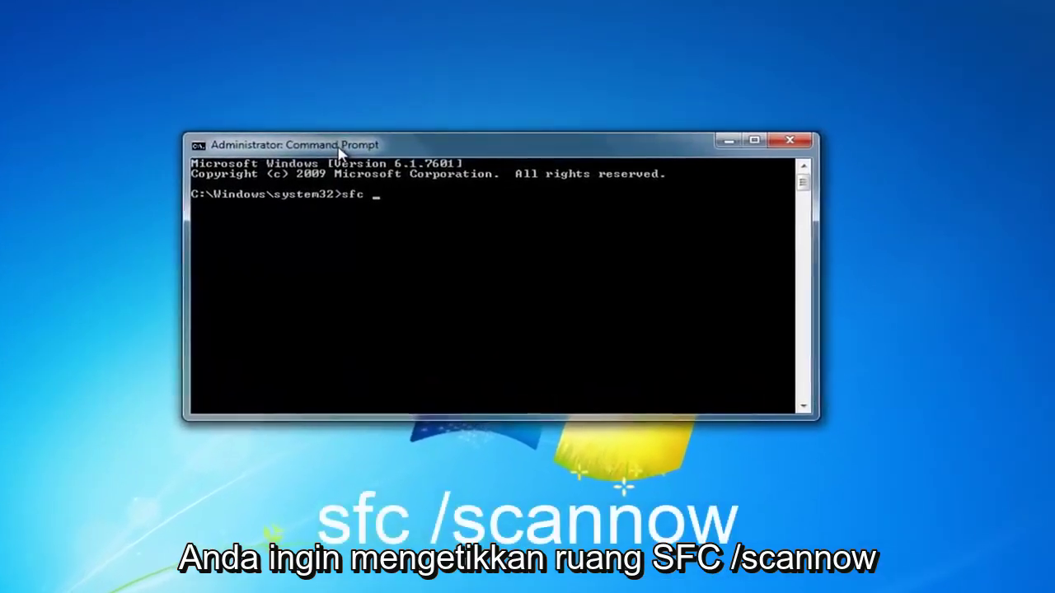
{"action": "type", "text": " /scannow"}
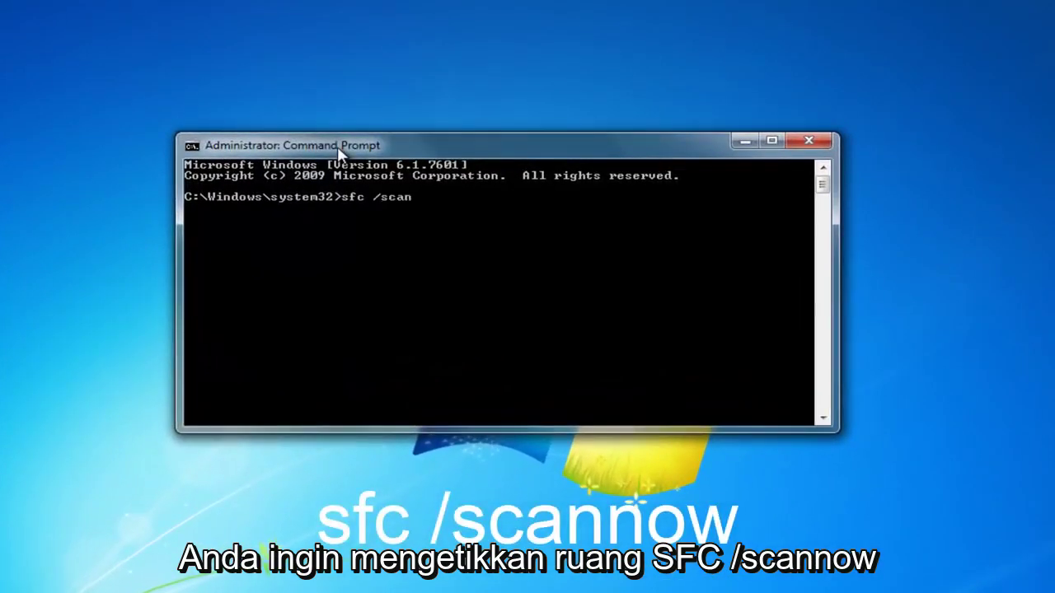
{"action": "key", "text": "Return"}
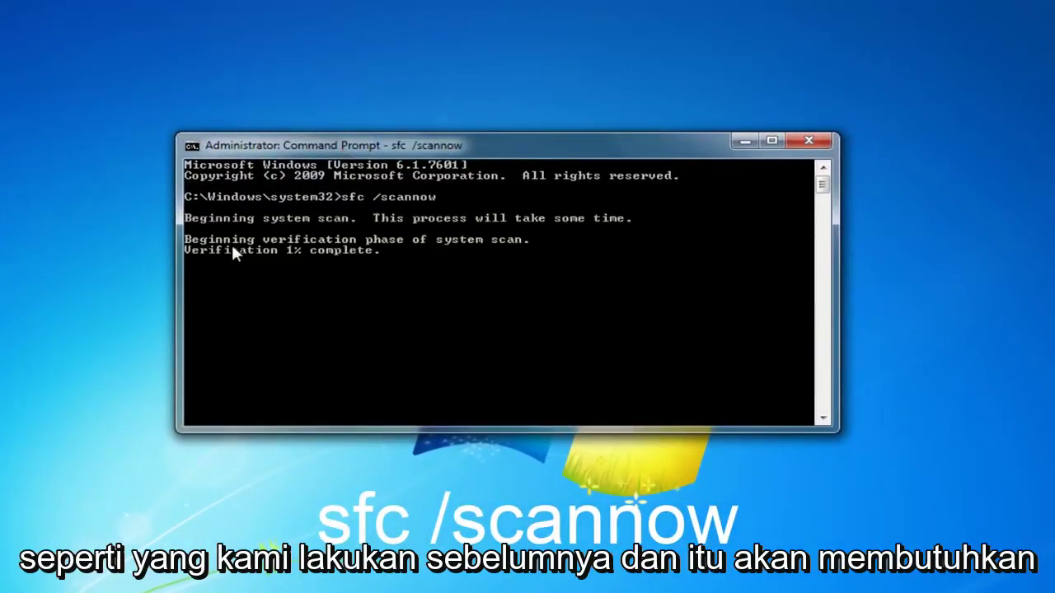